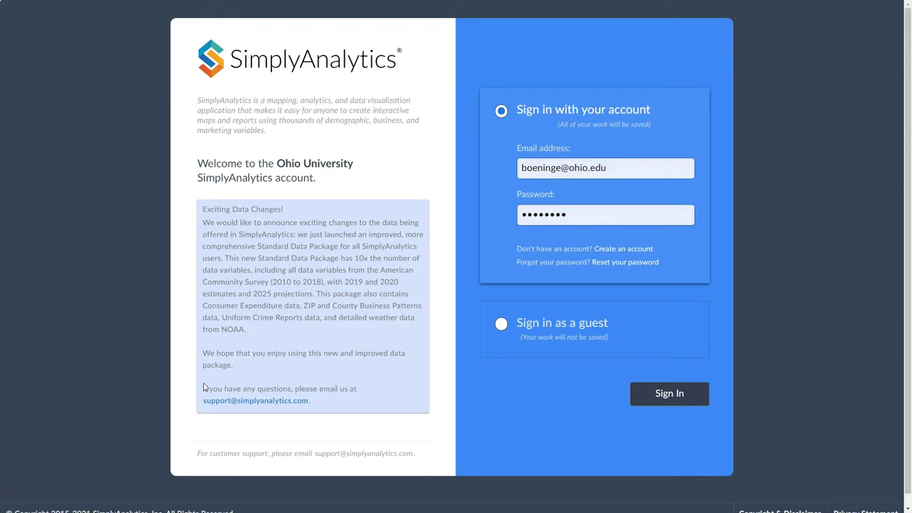
- Submit the university account sign-in with the email and password already filled in
click(666, 395)
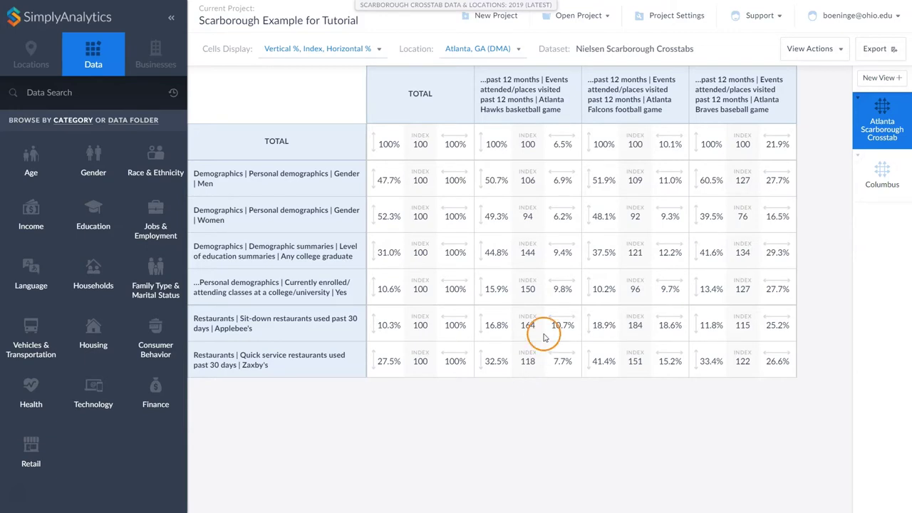
- Start a new project from the Scarborough Example for Tutorial workspace
click(506, 22)
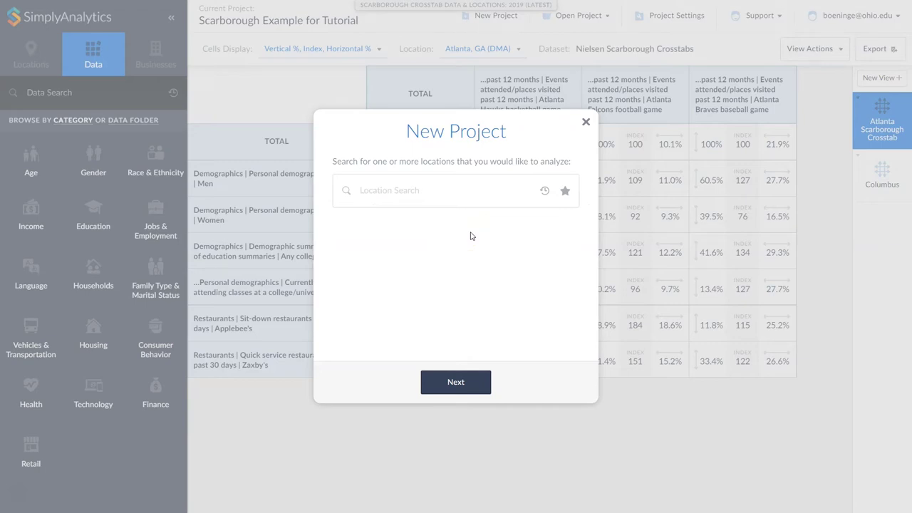
- Create New Project 17 with no locations or seed variables, adding a Scarborough Crosstab Table view
click(458, 382)
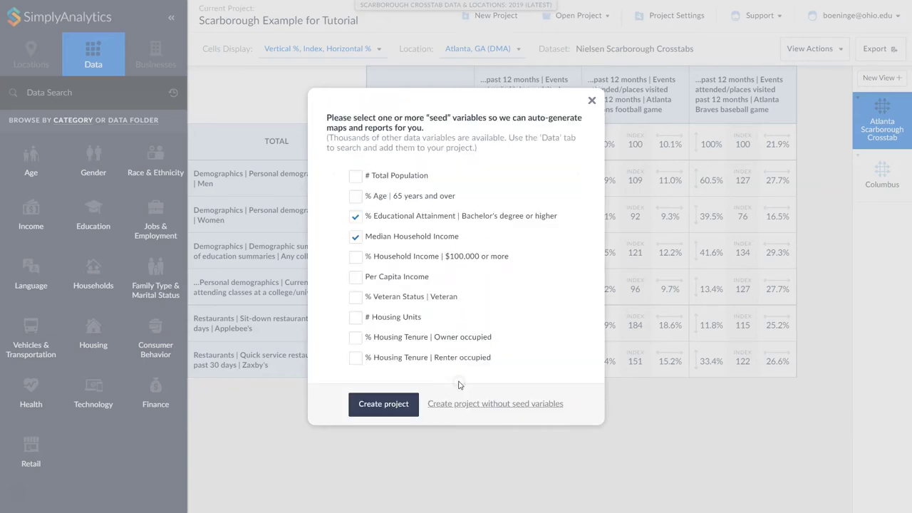
click(485, 405)
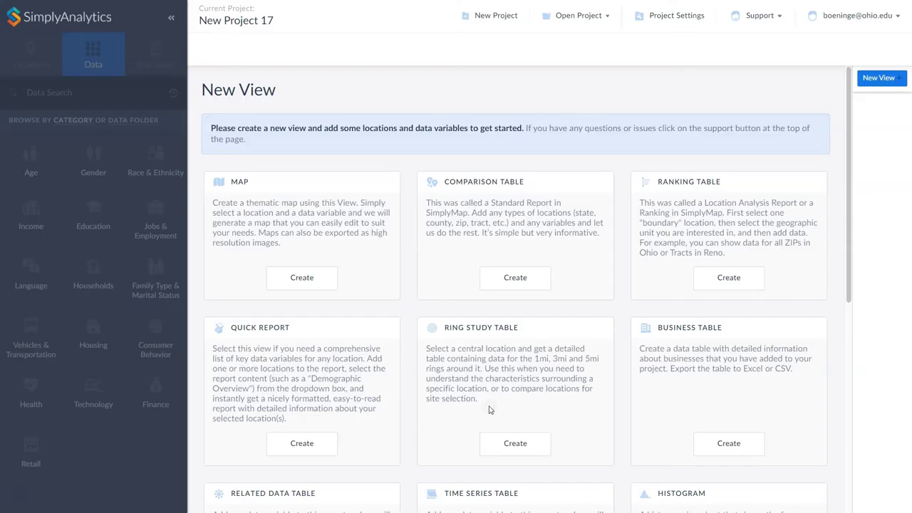
click(429, 345)
click(422, 341)
scroll(422, 331, down, 5)
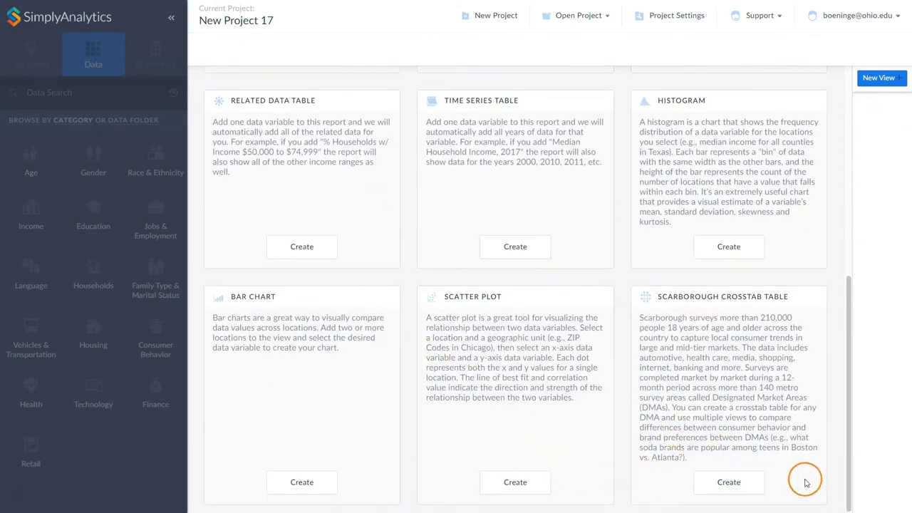
click(740, 487)
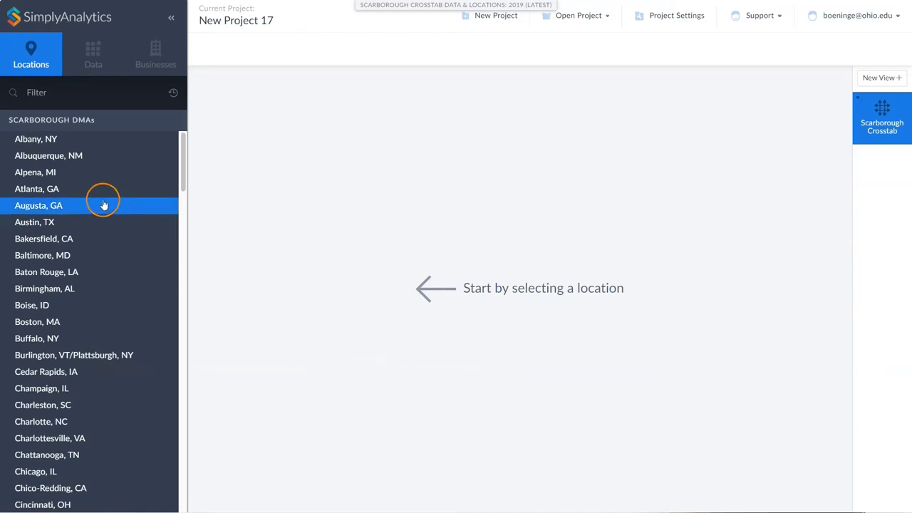
- Set the crosstab location to Atlanta, GA (DMA) and bring up the data variables panel
click(79, 190)
click(478, 285)
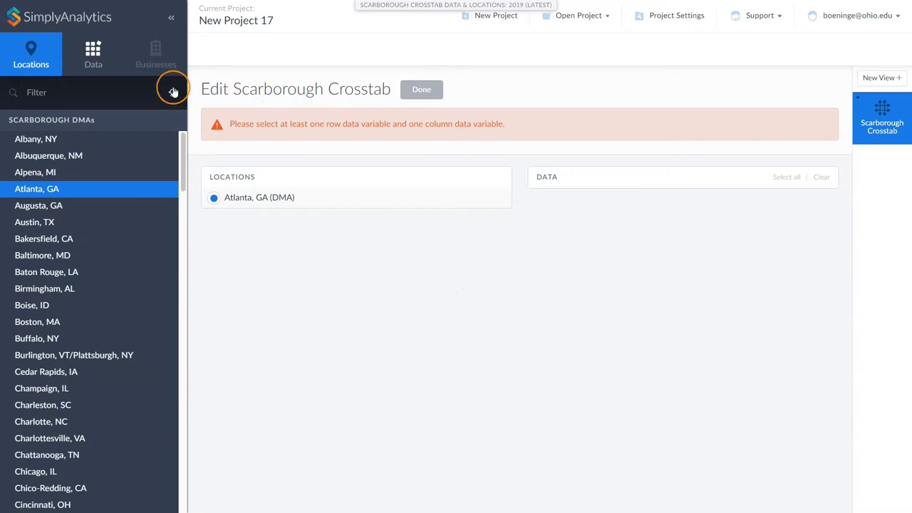
click(94, 54)
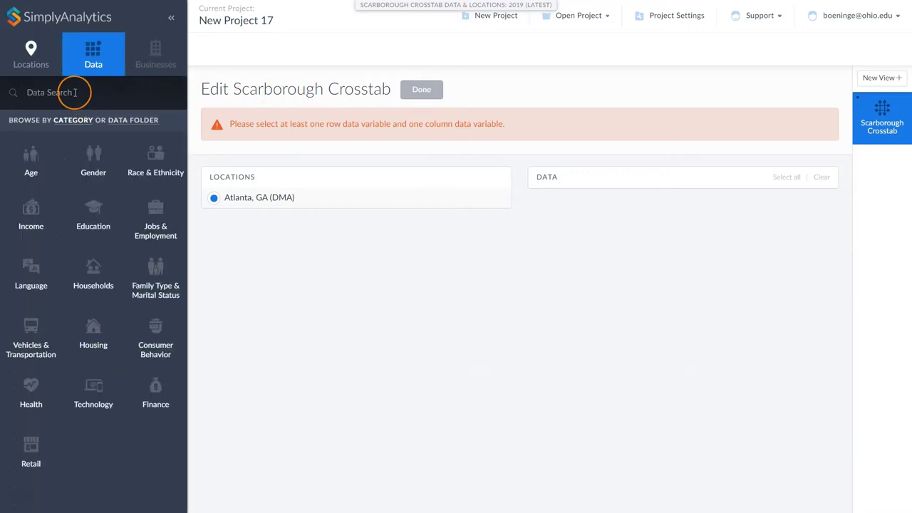
- Search 'braves', 'hawks' and 'falcons' and add each team's game-attendance variable to the crosstab
click(75, 92)
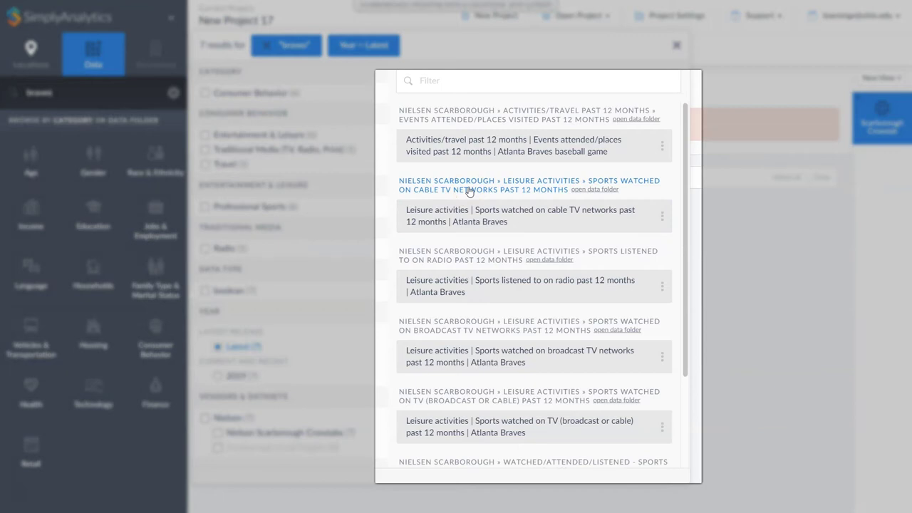
click(490, 154)
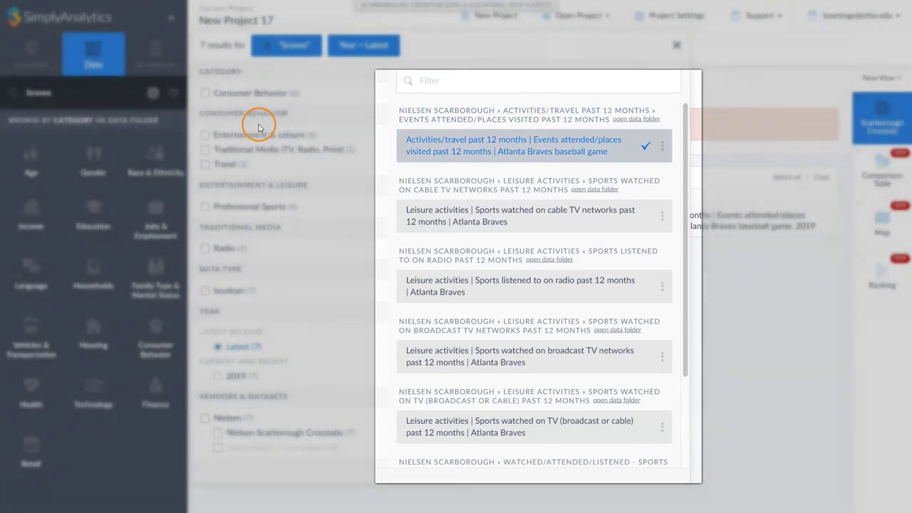
click(78, 94)
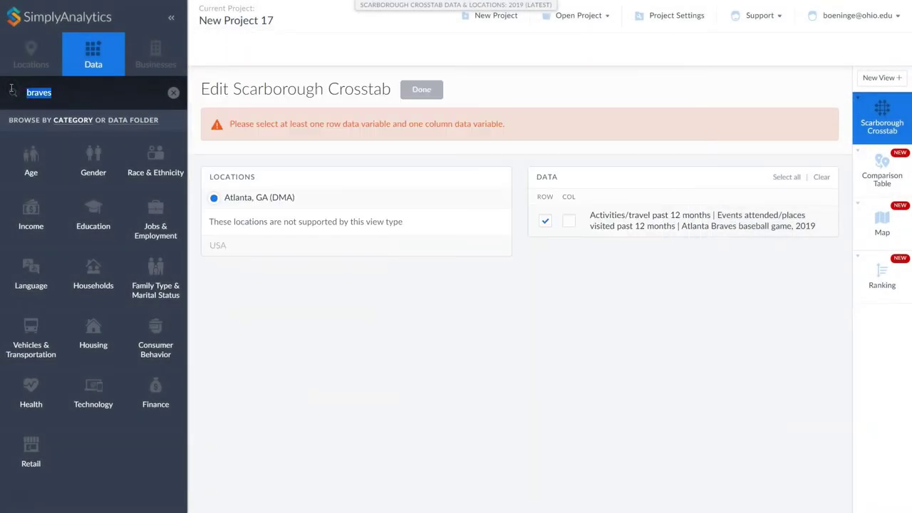
text(hawks)
key(Return)
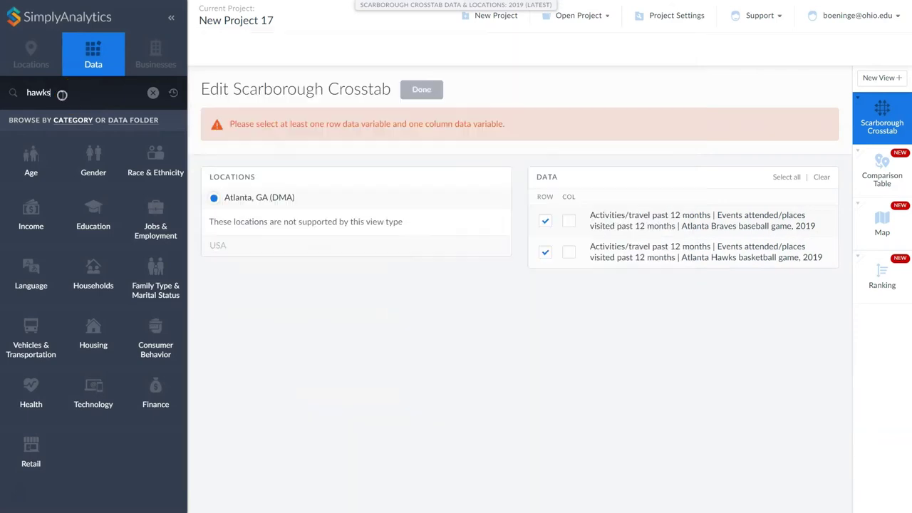
text(falcons)
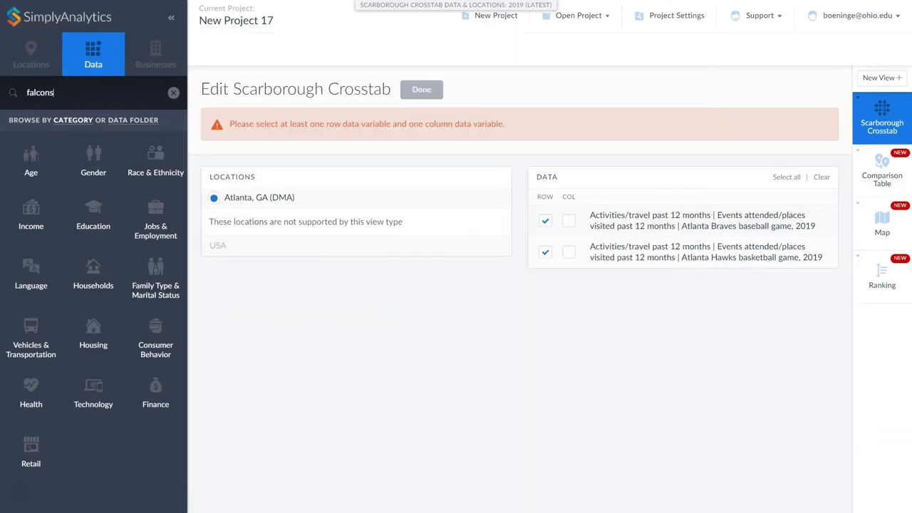
key(Return)
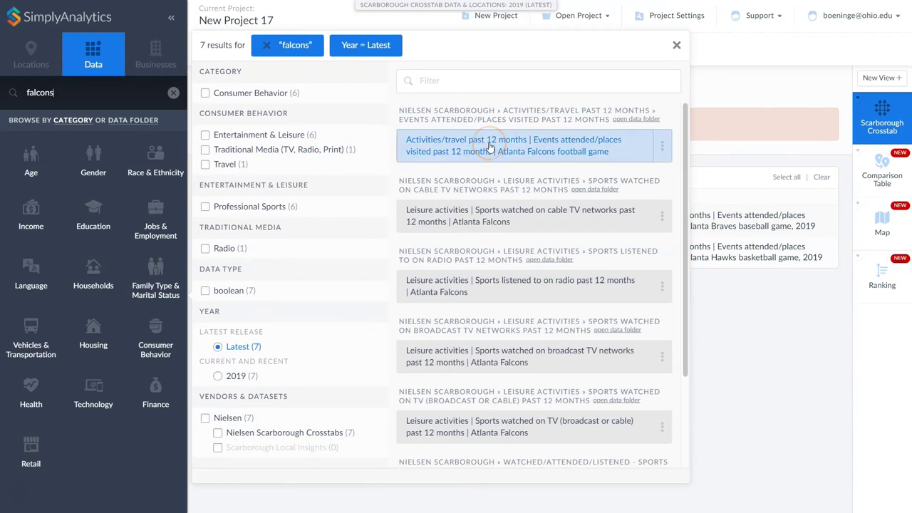
click(490, 146)
click(677, 47)
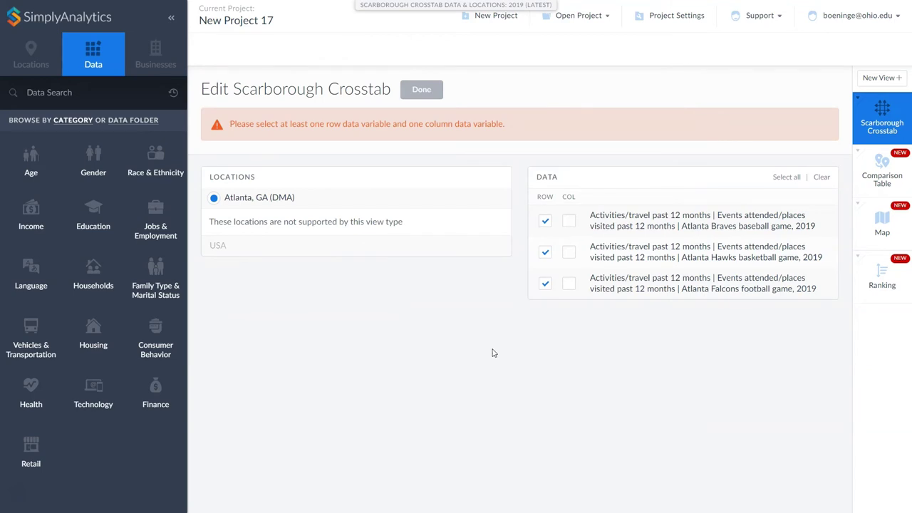
- From the Gender category, add Men, Women, Women 35 - 49 and Men 35 - 49 variables
click(91, 165)
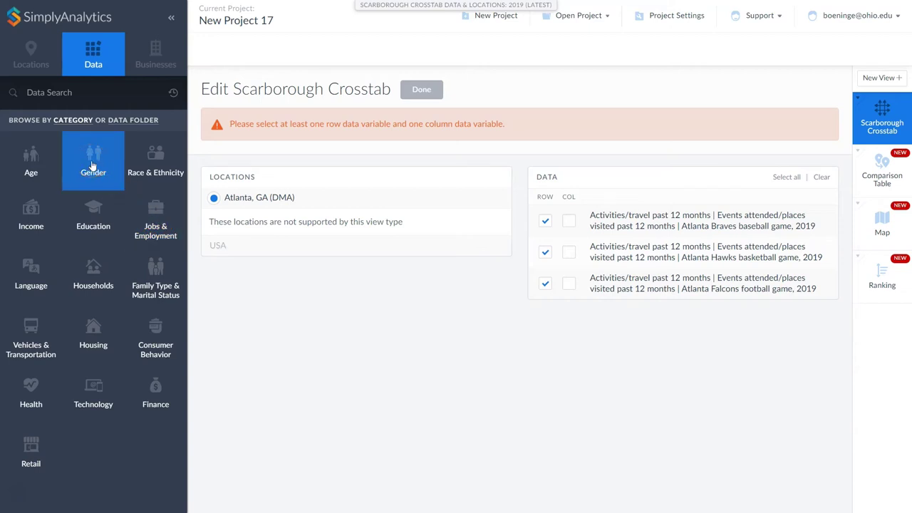
scroll(472, 246, down, 5)
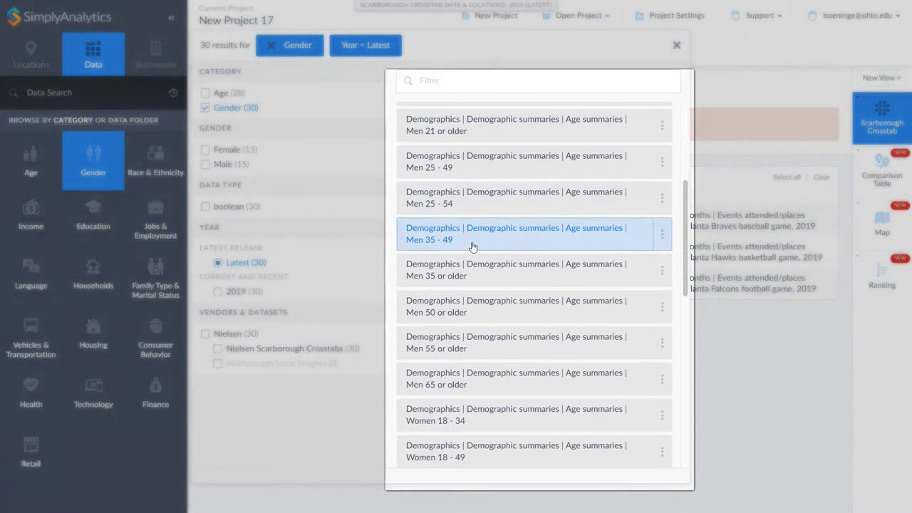
scroll(472, 246, down, 10)
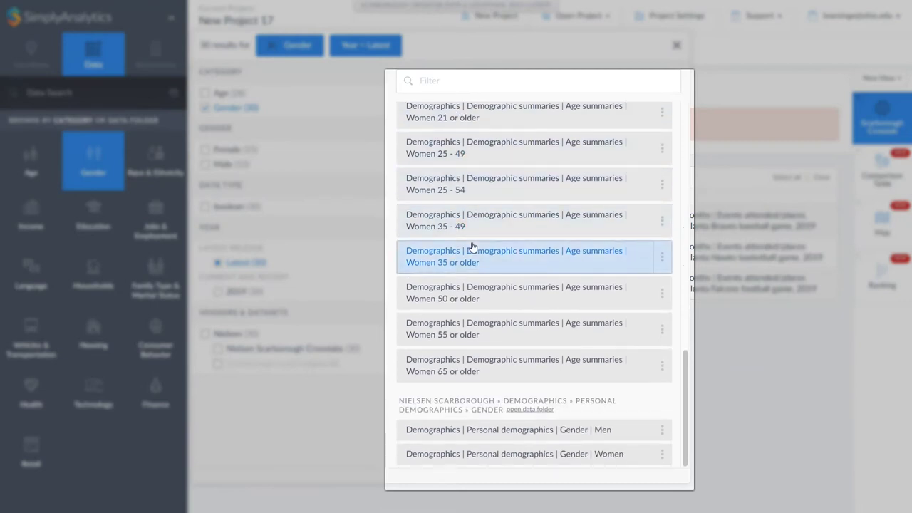
click(476, 365)
click(514, 430)
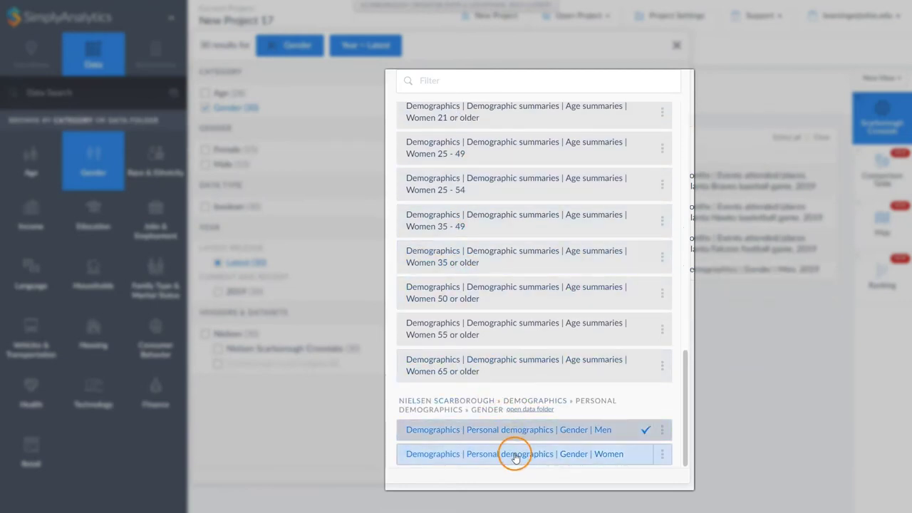
click(516, 459)
scroll(517, 434, up, 1)
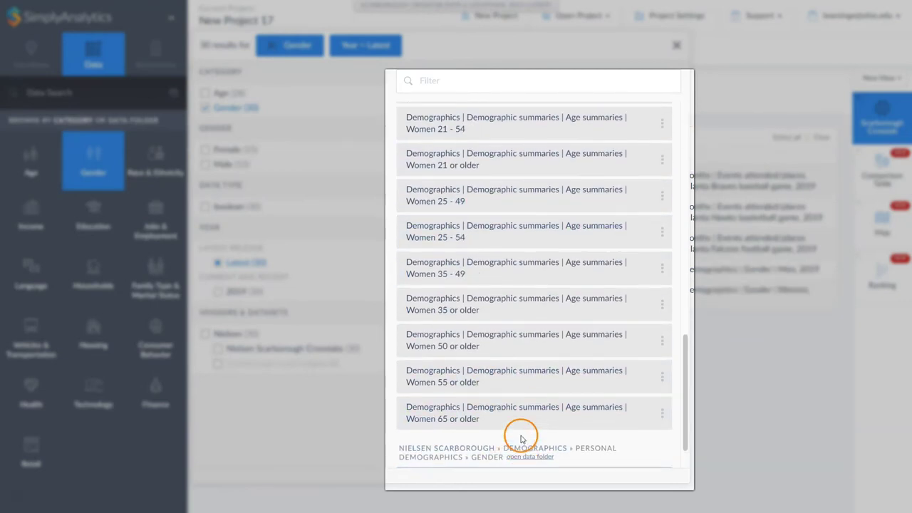
click(490, 268)
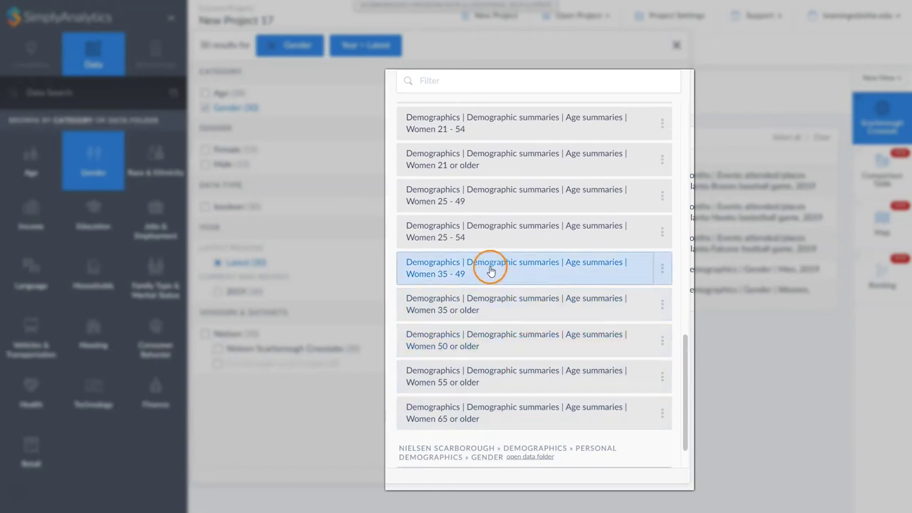
scroll(490, 271, up, 5)
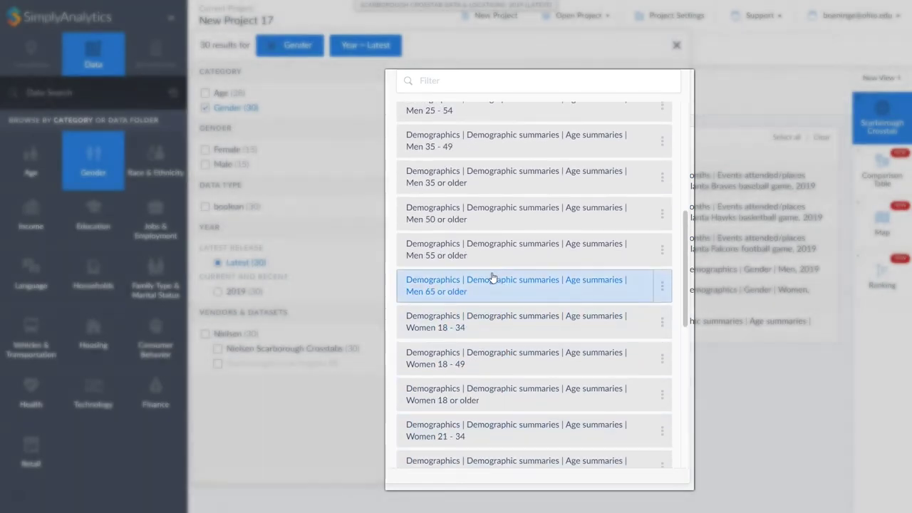
click(488, 266)
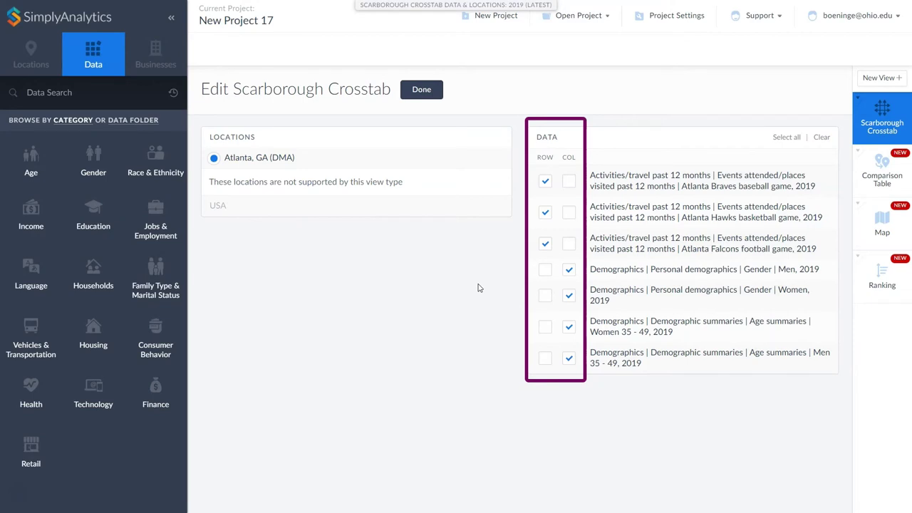
- Make Braves, Hawks and Falcons attendance the columns and the four gender/age variables the rows, then confirm
click(568, 181)
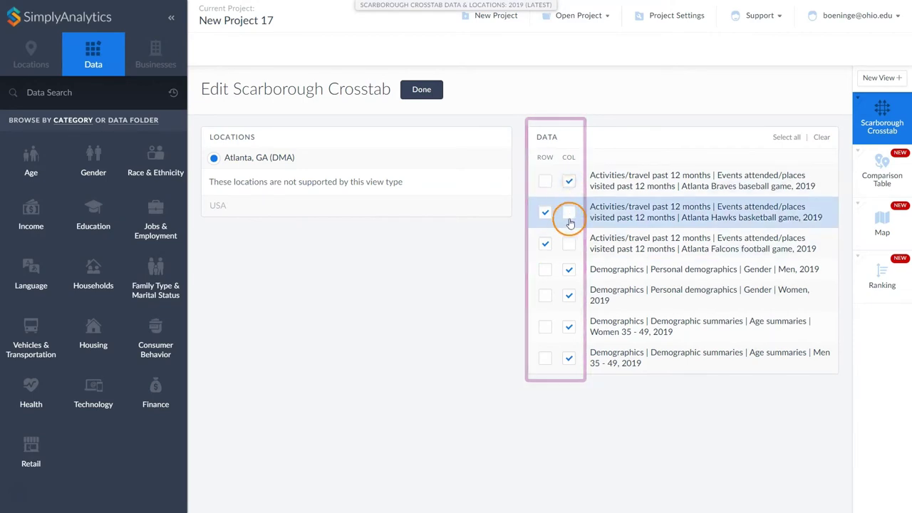
click(568, 215)
click(568, 243)
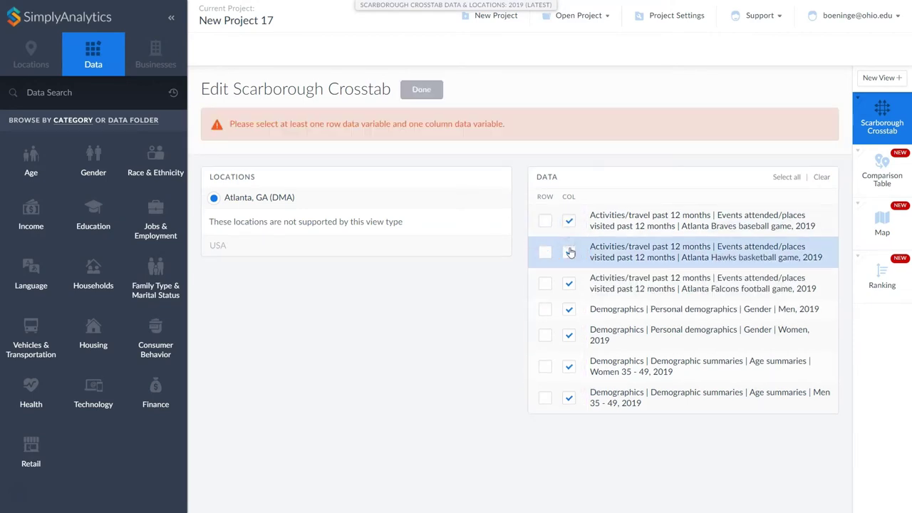
click(553, 305)
click(541, 314)
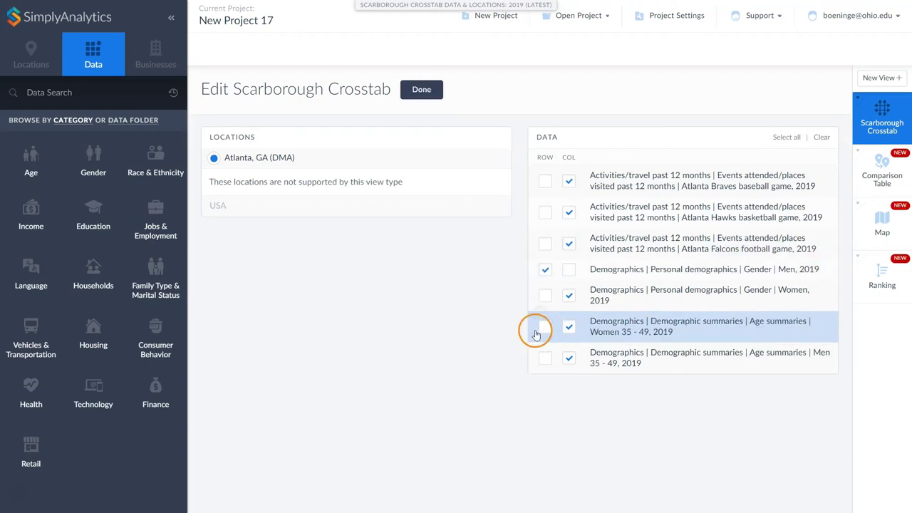
click(545, 296)
click(546, 331)
click(544, 356)
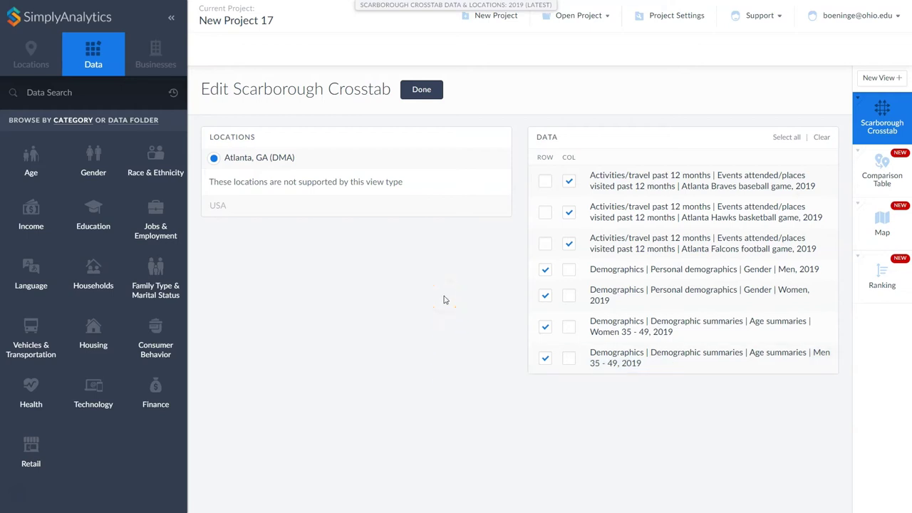
click(421, 91)
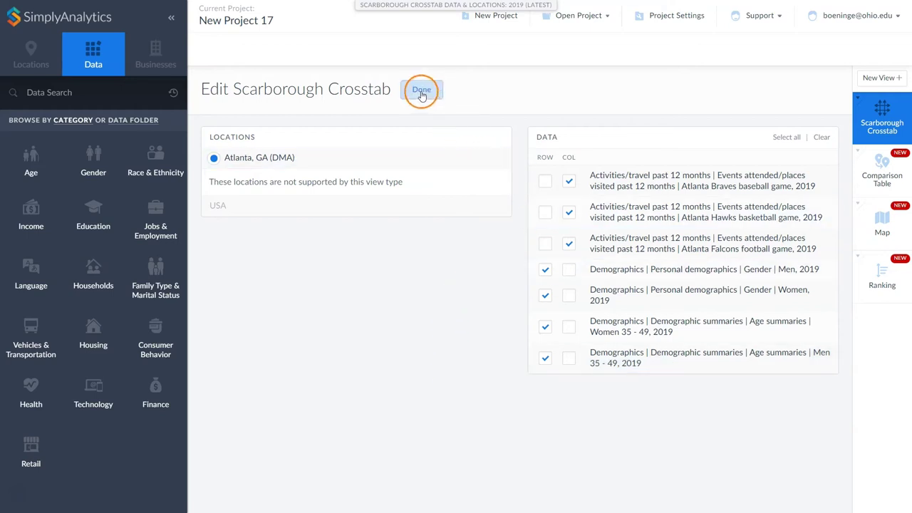
click(255, 328)
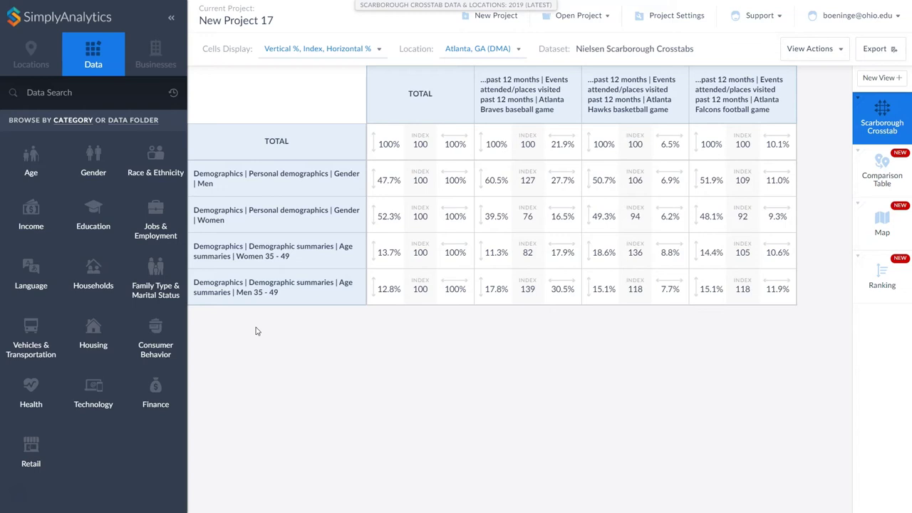
- Start a data variable search for Applebee's, typing 'applebess'
click(57, 92)
text(applebess)
- Correct the search to 'applebees' and add the Applebee's sit-down restaurant row to the crosstab
key(BackSpace)
key(BackSpace)
text(es)
key(Return)
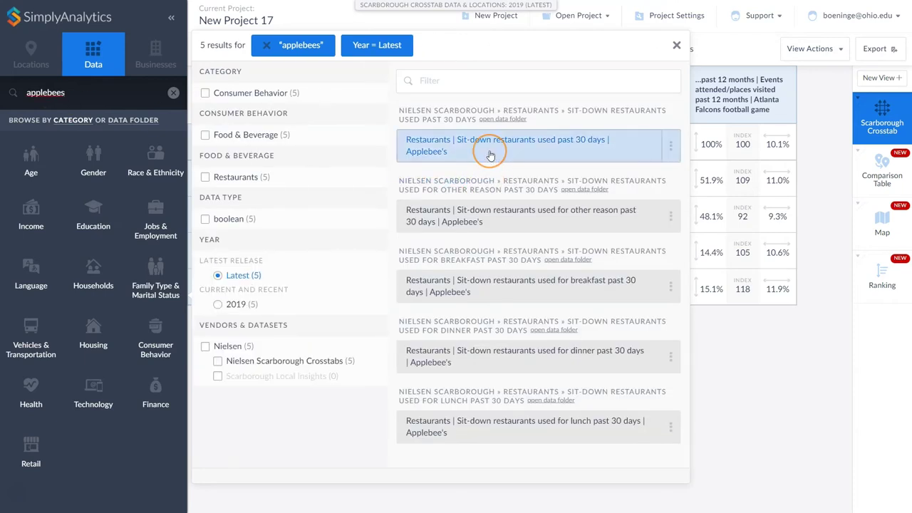
click(490, 155)
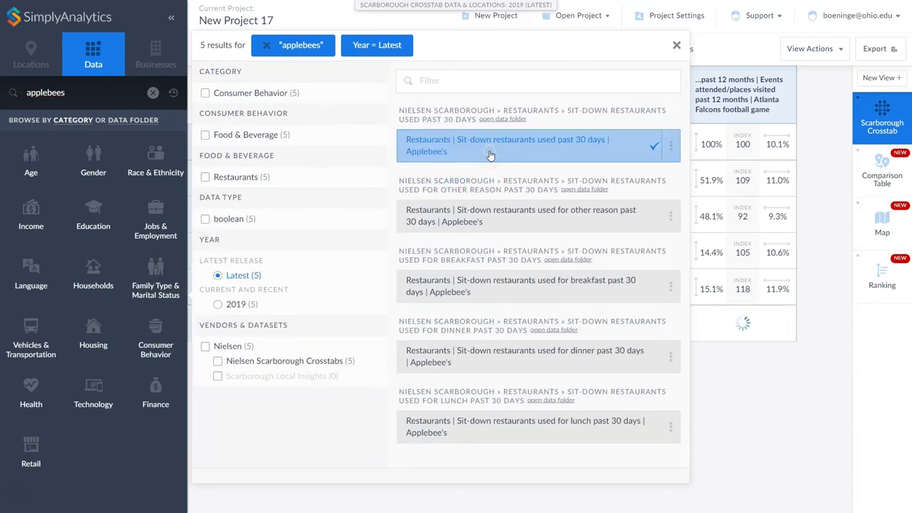
click(676, 45)
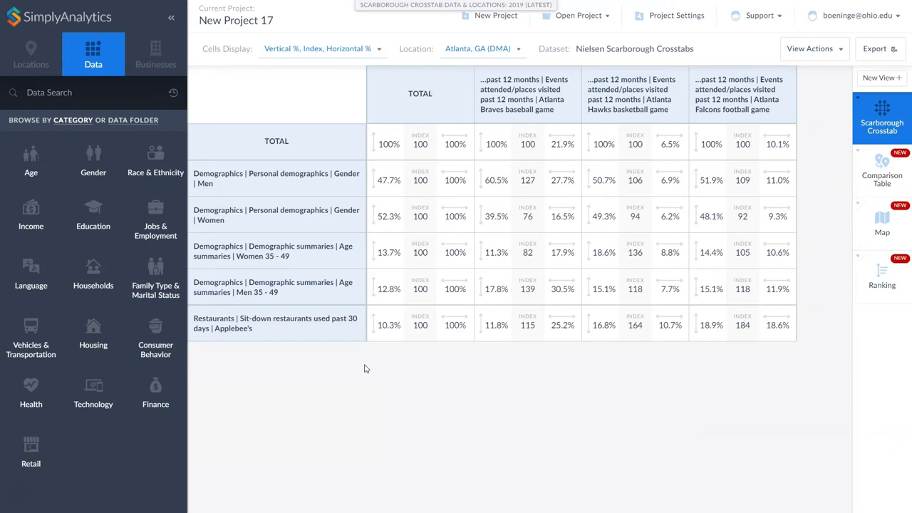
- Browse the Data Folder to Nielsen Scarborough Crosstabs > Restaurants > Quick service restaurants used past 30 days
click(126, 120)
click(101, 176)
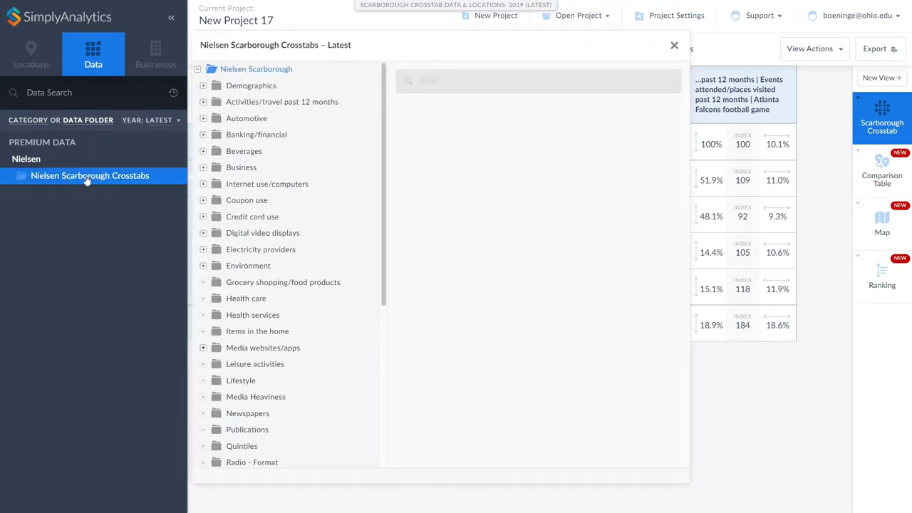
click(346, 189)
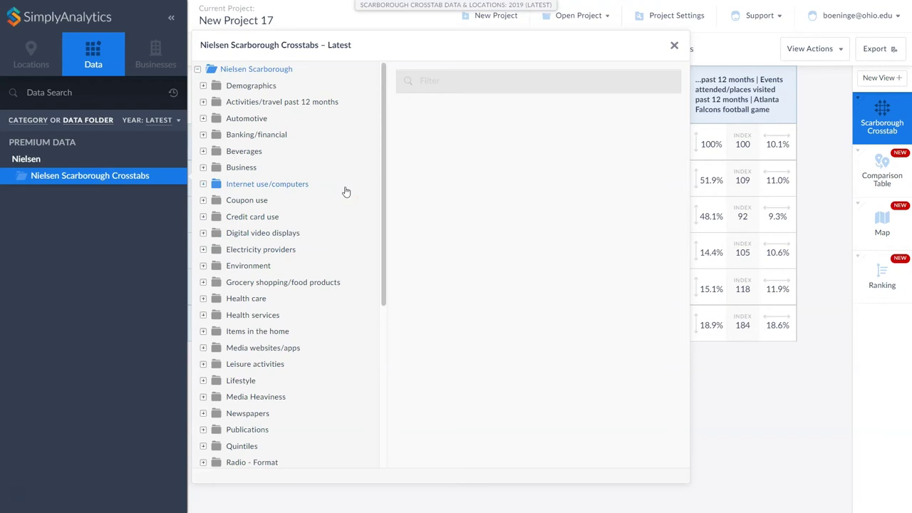
scroll(335, 192, down, 8)
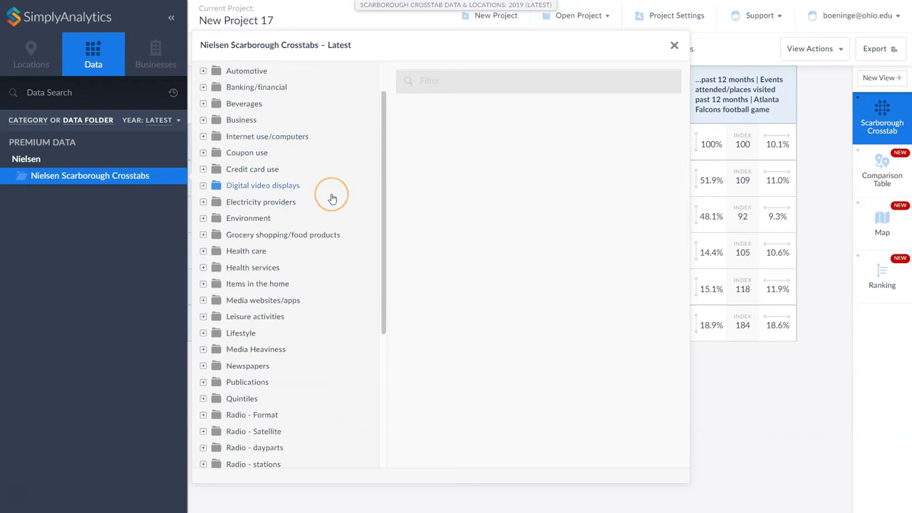
click(205, 265)
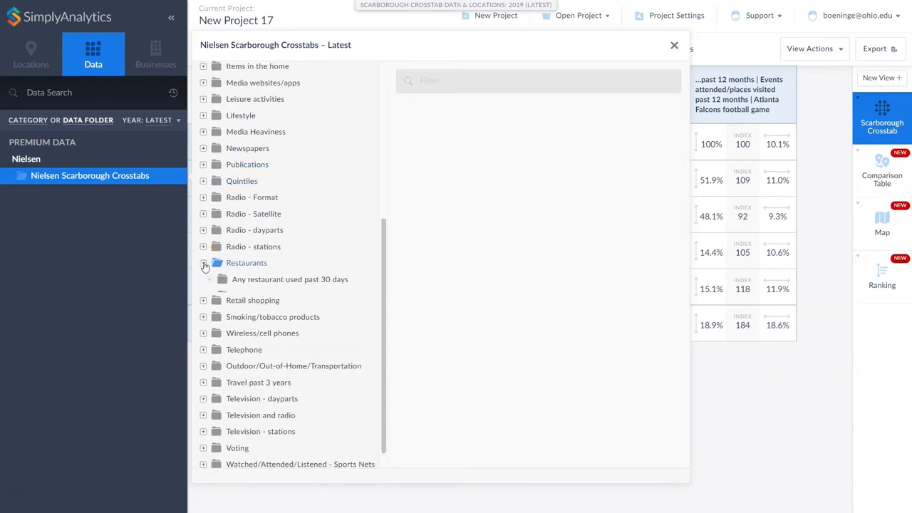
click(237, 278)
click(246, 301)
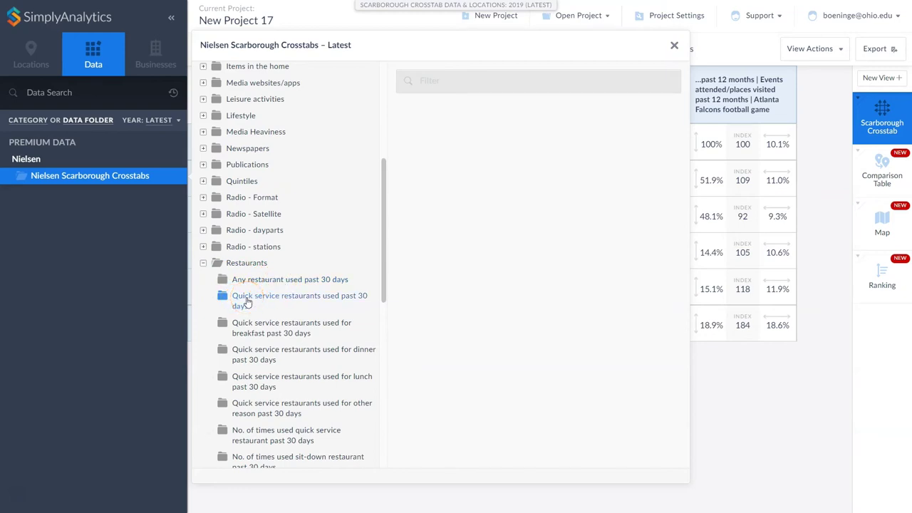
click(249, 303)
- Add Zaxby's as a crosstab row and close the data browser to view the table
click(500, 273)
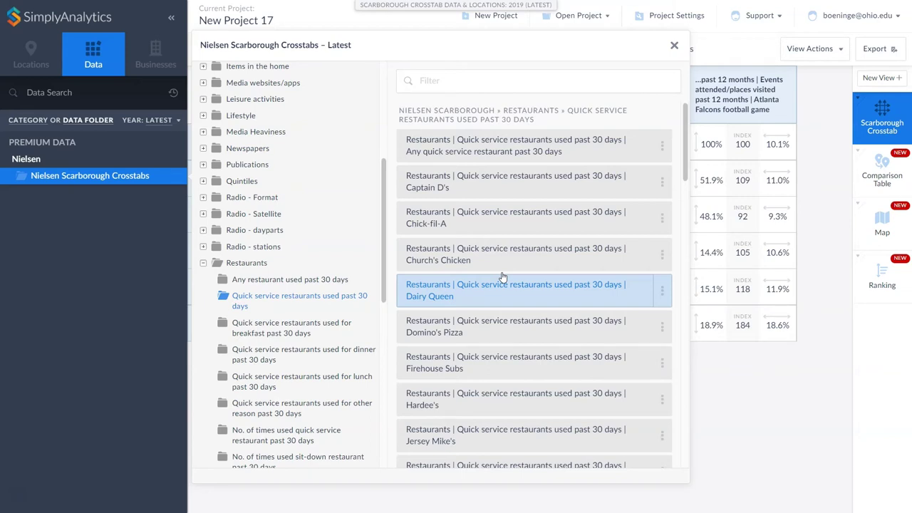
scroll(502, 276, down, 10)
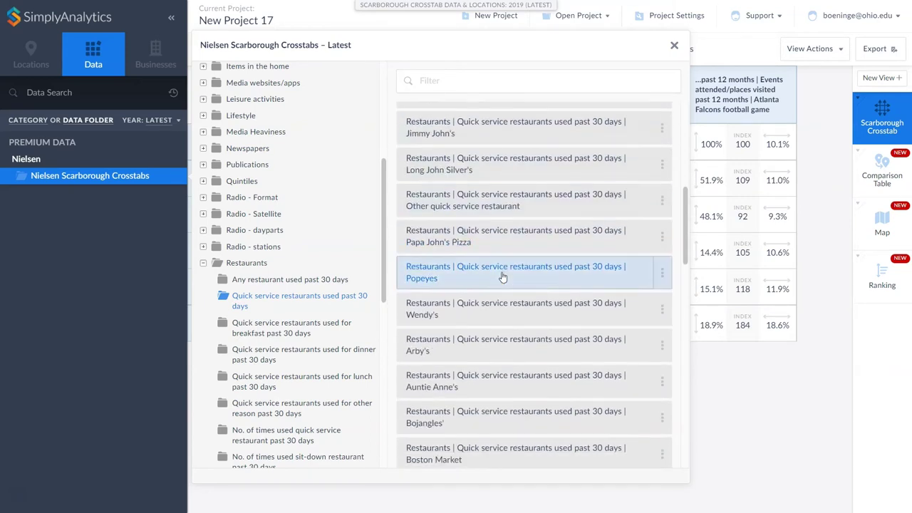
scroll(502, 277, down, 10)
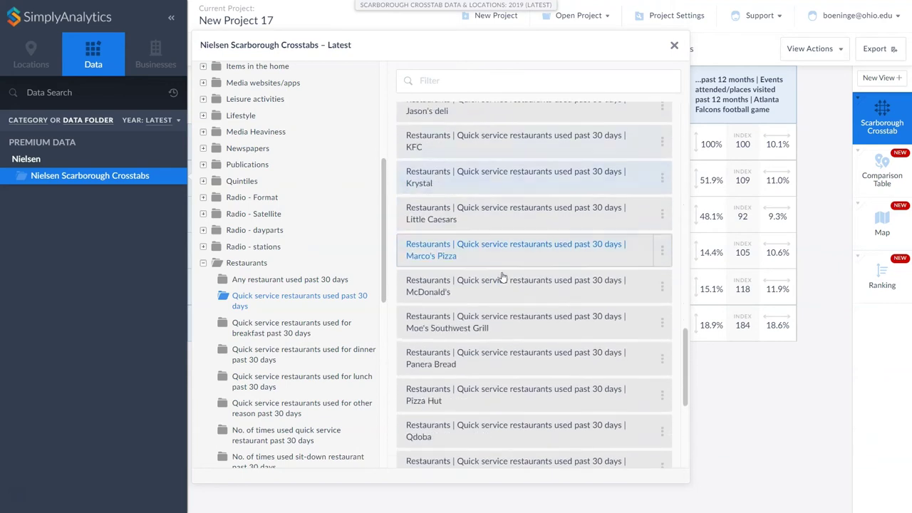
click(499, 308)
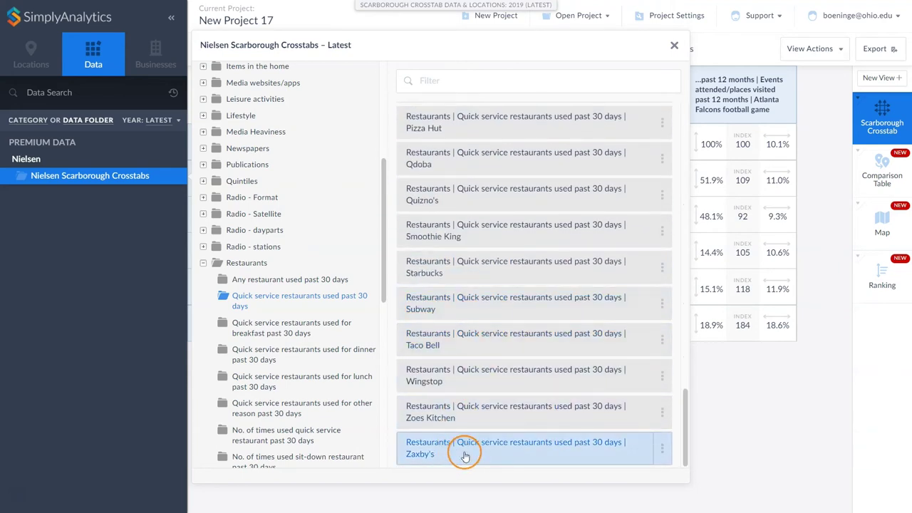
click(464, 456)
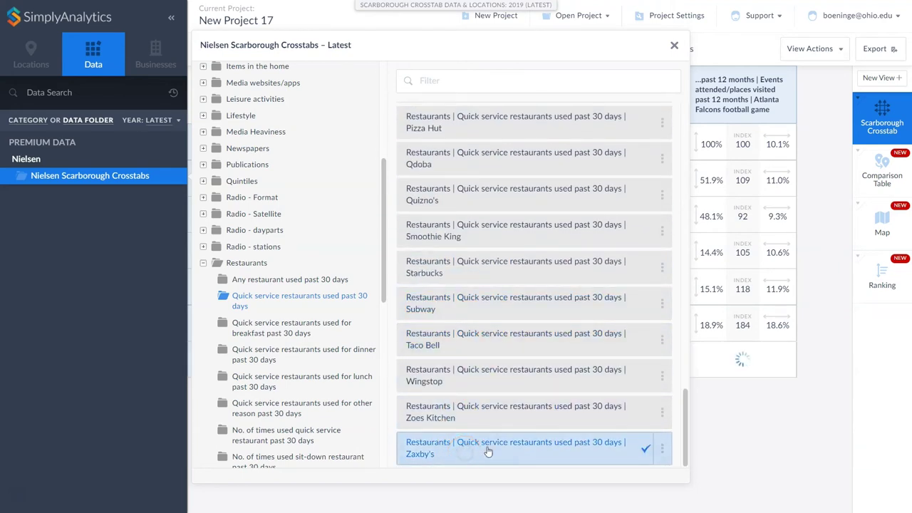
click(687, 450)
click(724, 424)
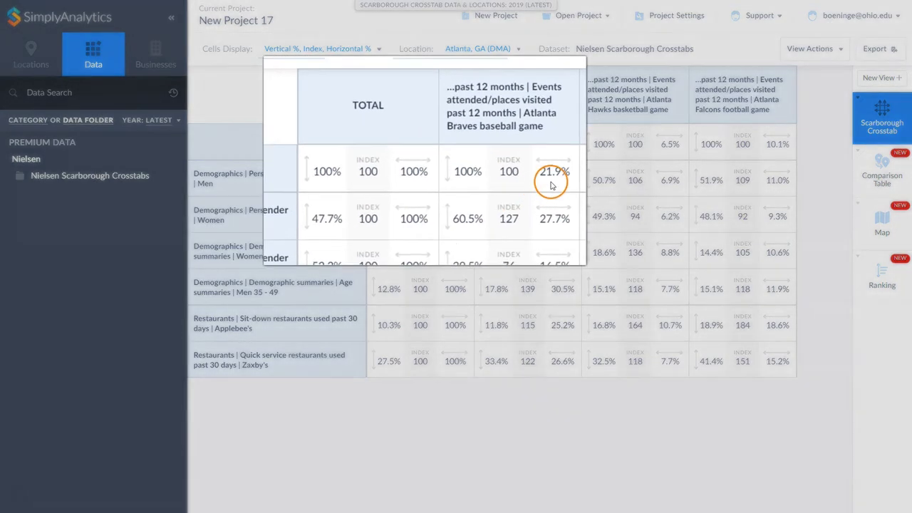
mouse_move(561, 151)
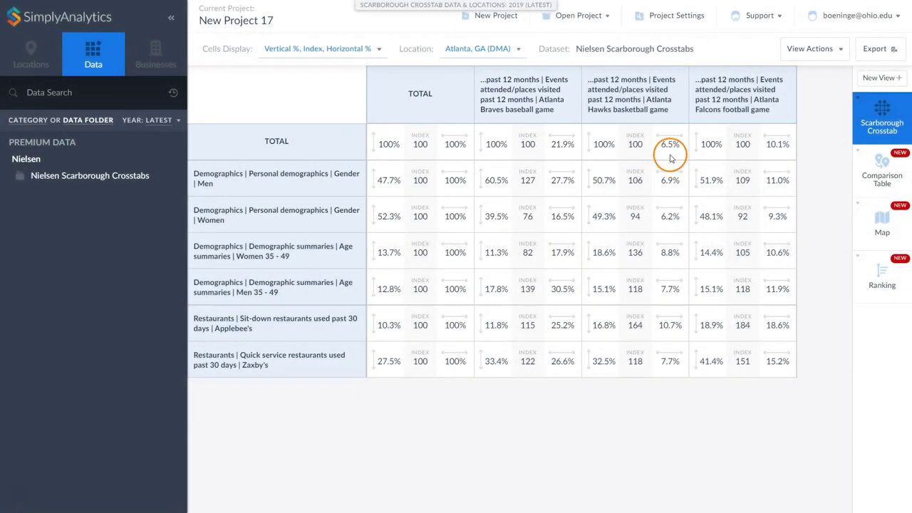
mouse_move(669, 153)
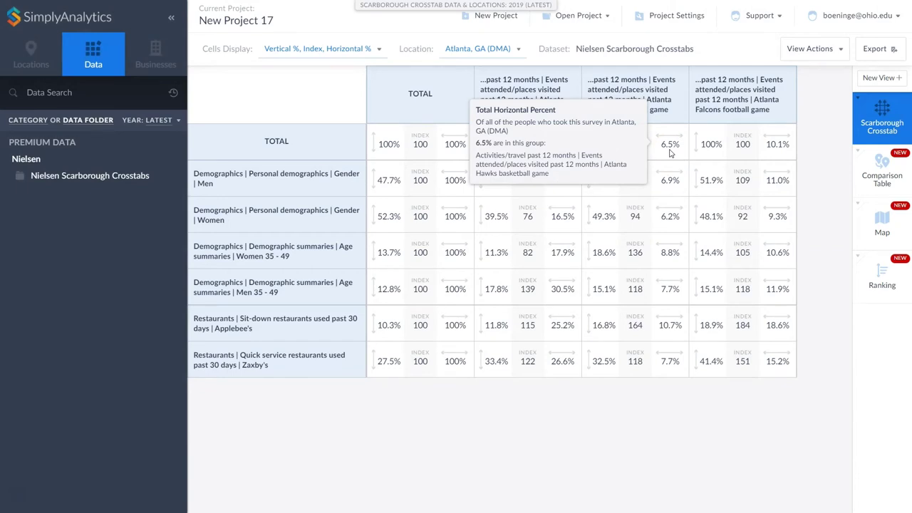
mouse_move(784, 147)
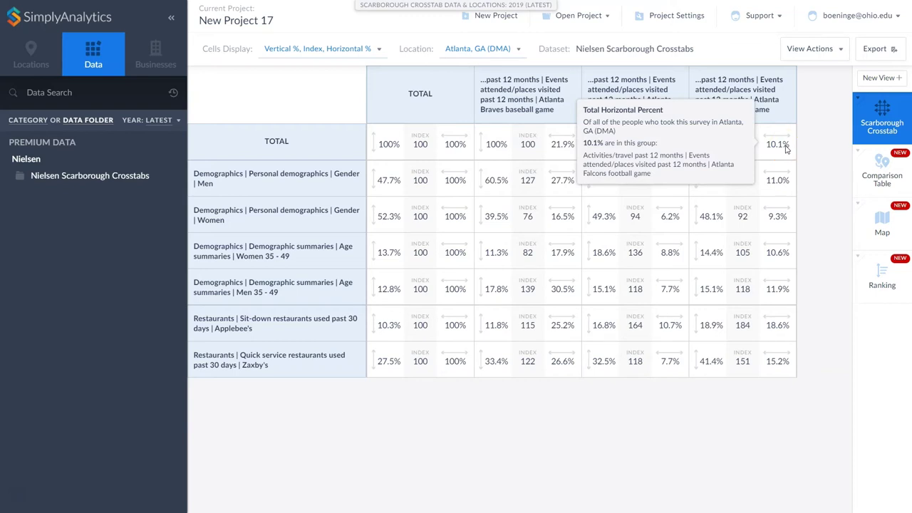
click(777, 145)
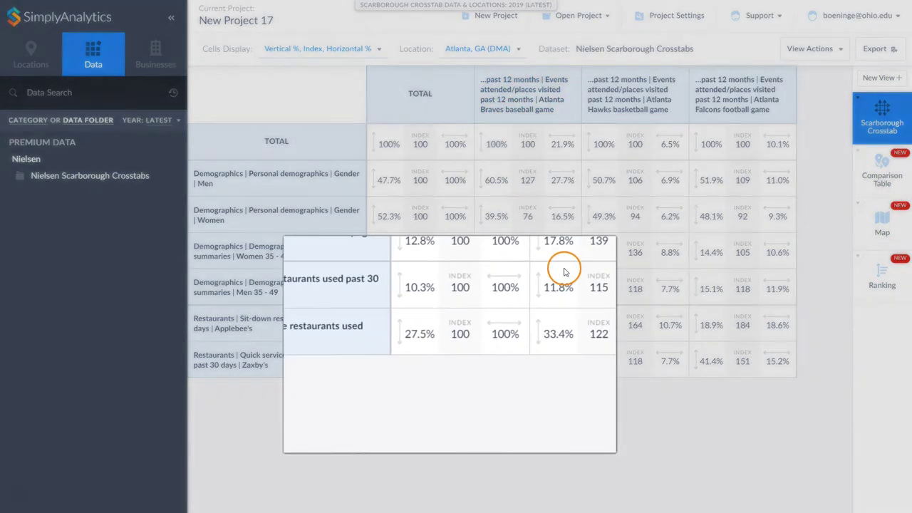
click(496, 364)
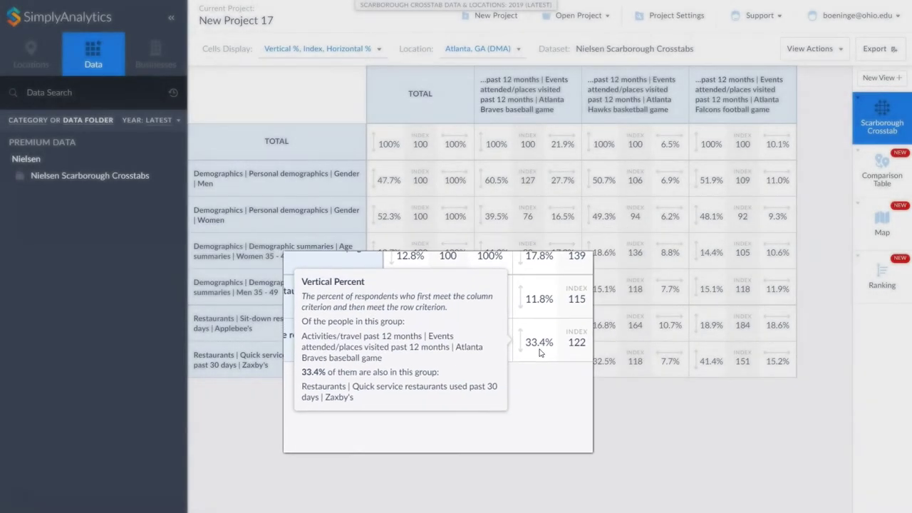
click(529, 362)
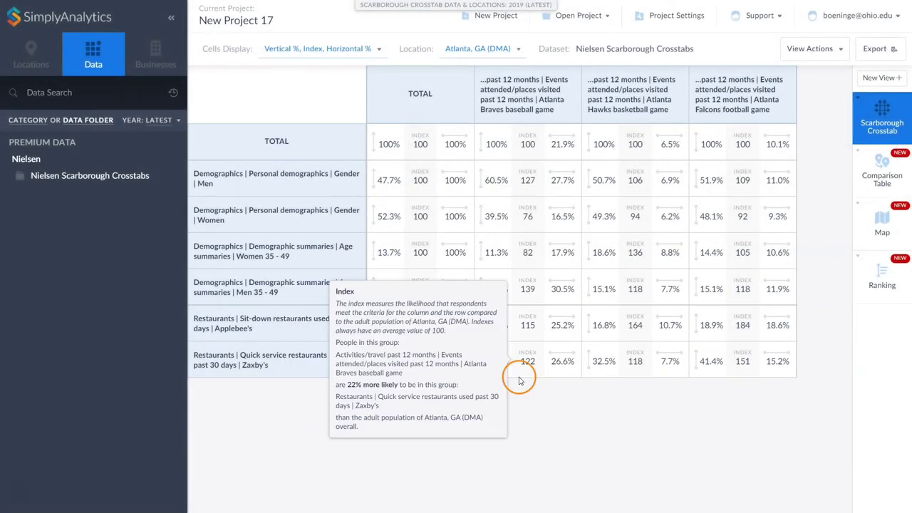
click(496, 326)
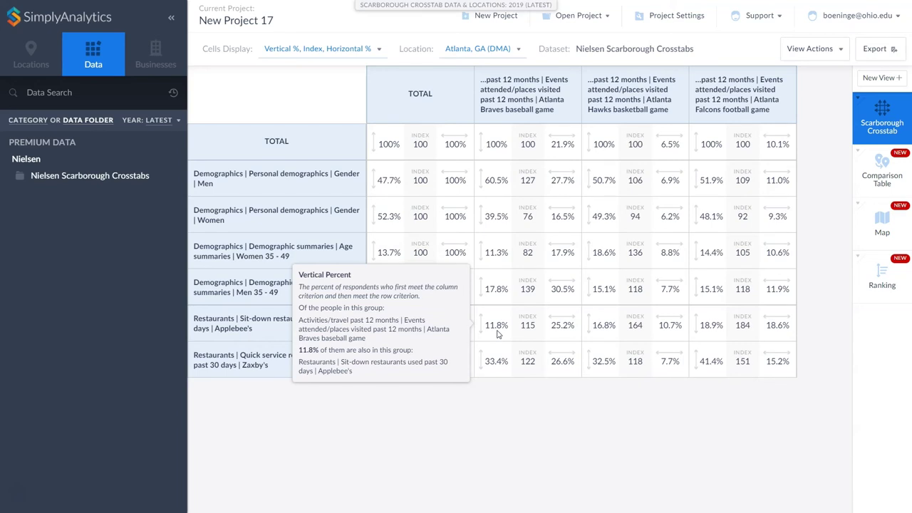
click(427, 416)
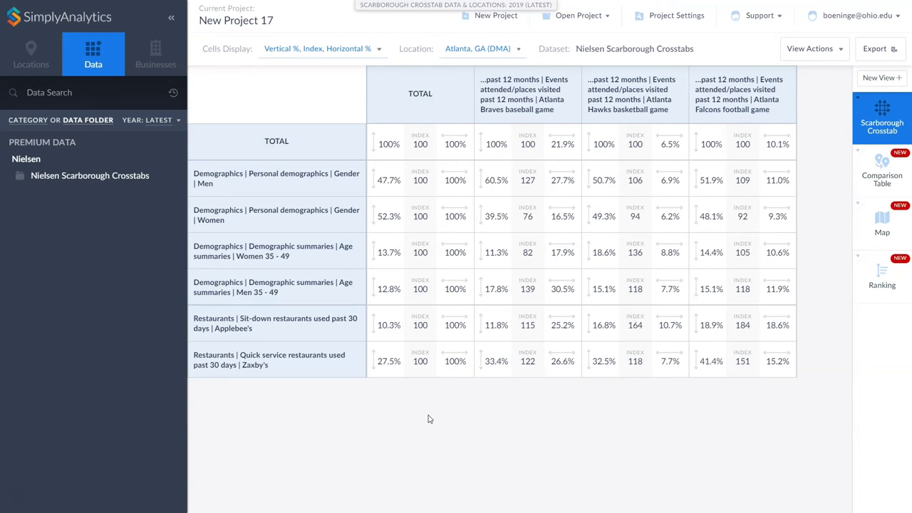
- Switch the crosstab cells to display Sample, Weighted (000) and Total % values
click(377, 49)
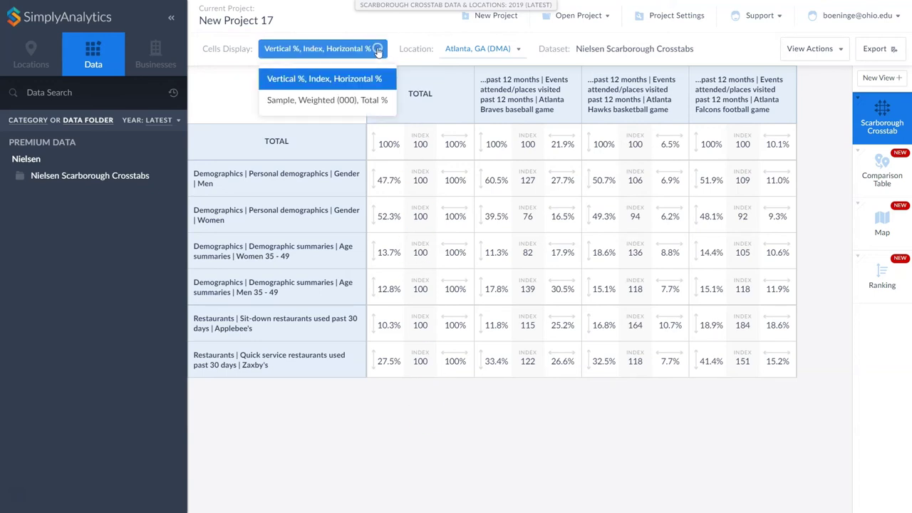
click(328, 101)
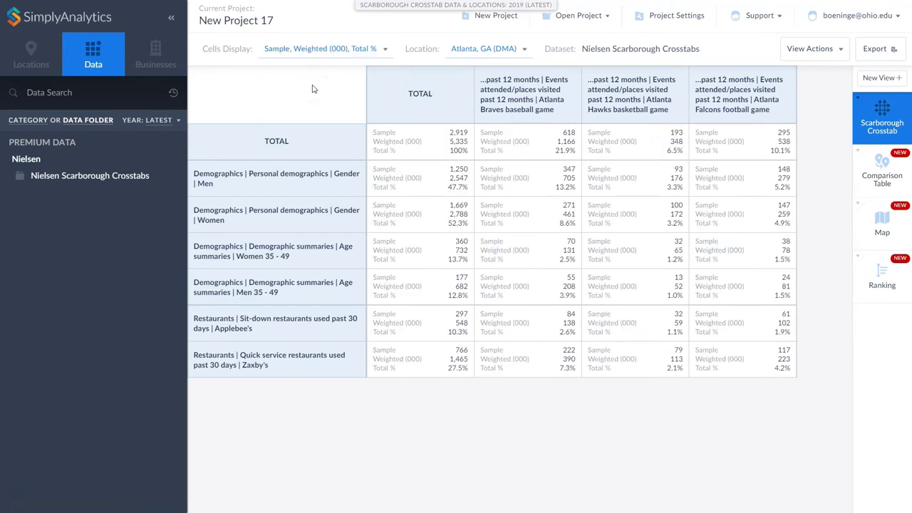
click(50, 96)
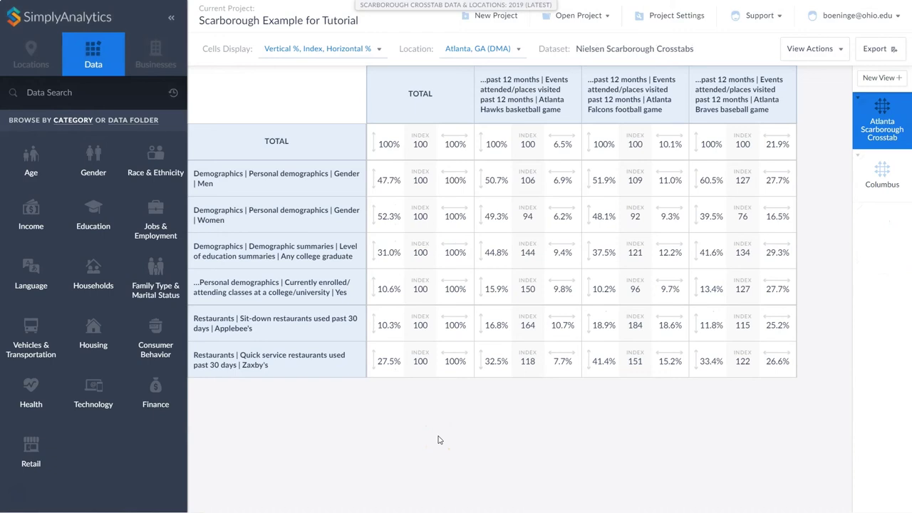
- Start a new view and scroll down to the Scarborough Crosstab card
click(867, 80)
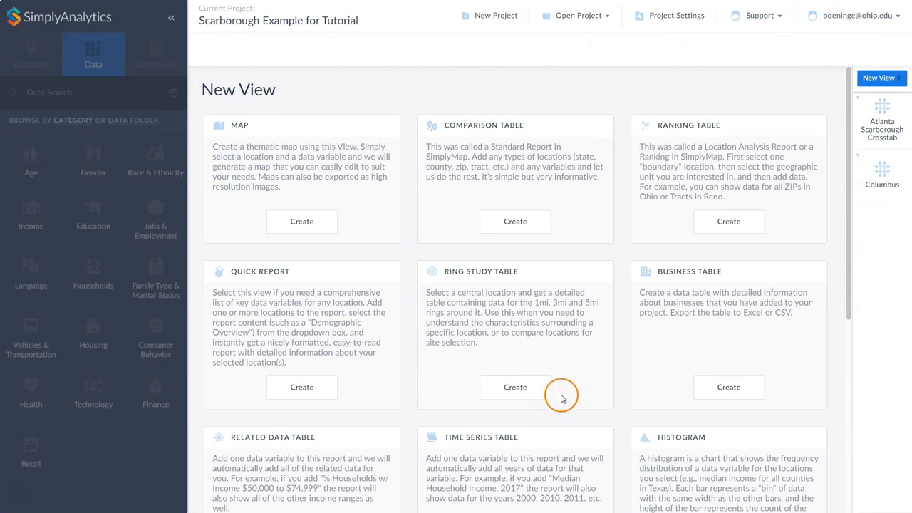
scroll(636, 418, down, 4)
scroll(634, 419, down, 1)
- Create the Scarborough Crosstab and review the Columbus, OH (DMA) crosstab of Ohio team attendance
click(719, 483)
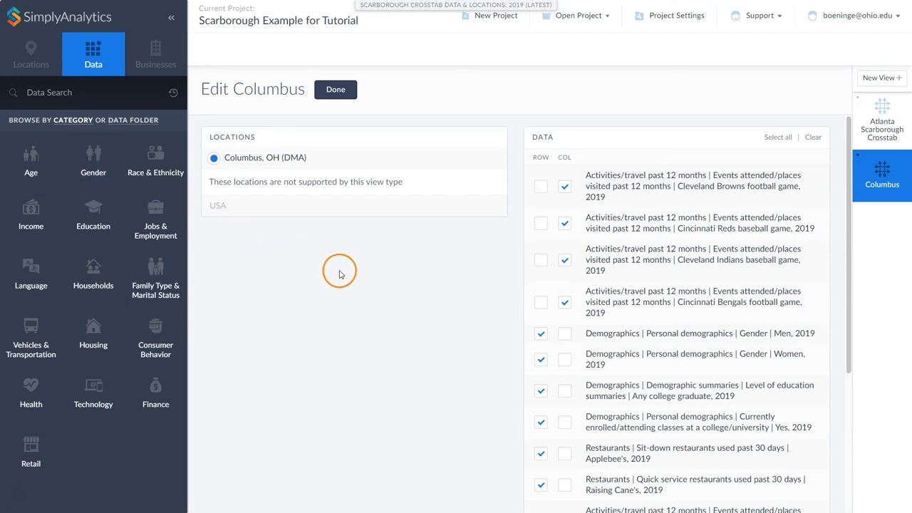
scroll(460, 306, down, 5)
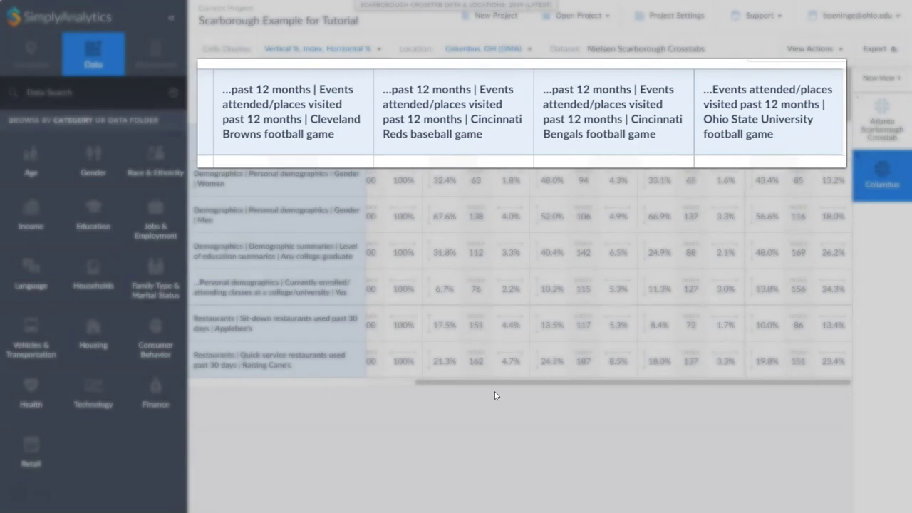
- Bring up the Excel export options for the Columbus crosstab
click(635, 408)
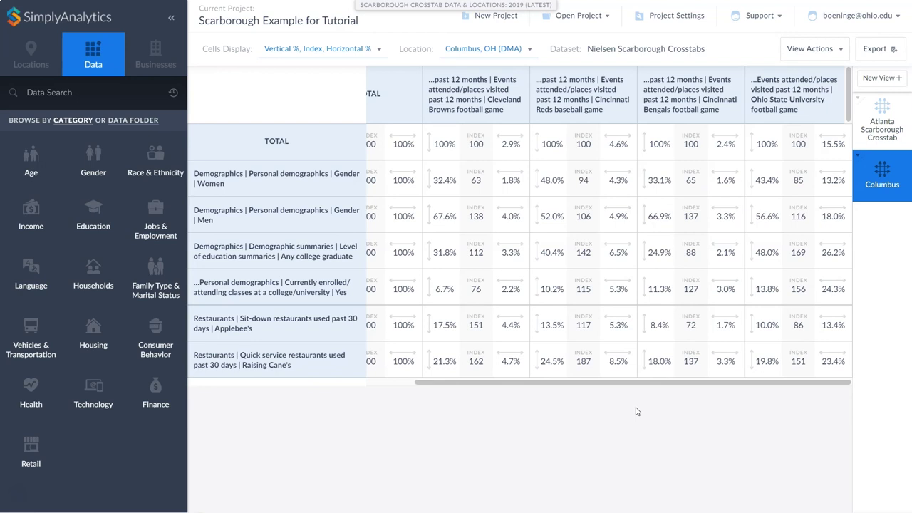
click(875, 52)
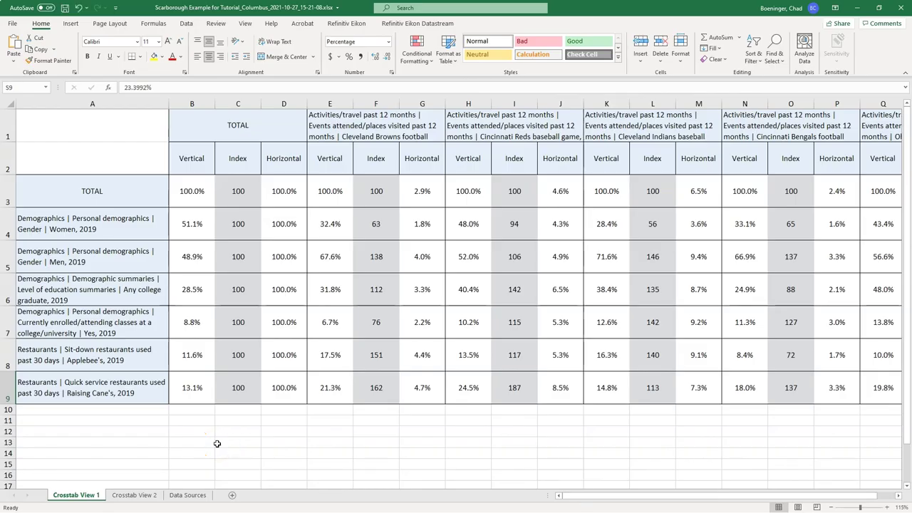
- Show the Crosstab View 2 sheet of the exported Columbus workbook
click(134, 494)
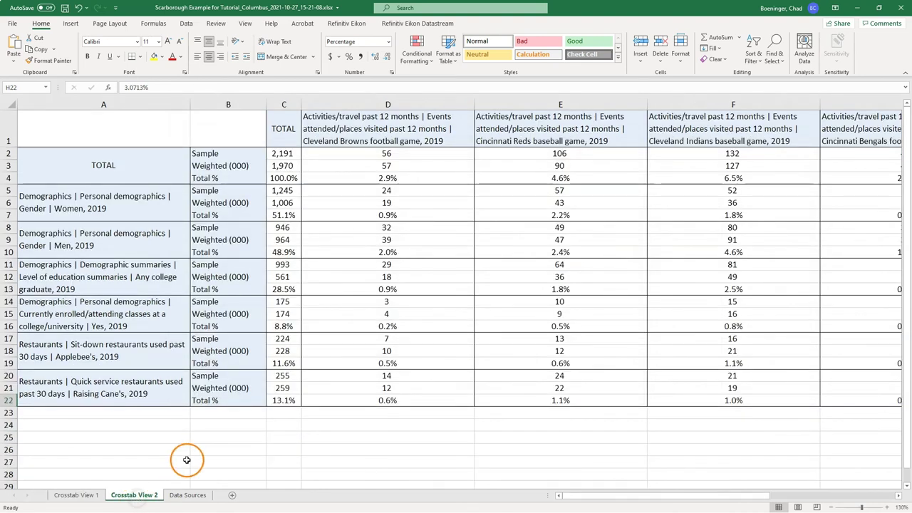